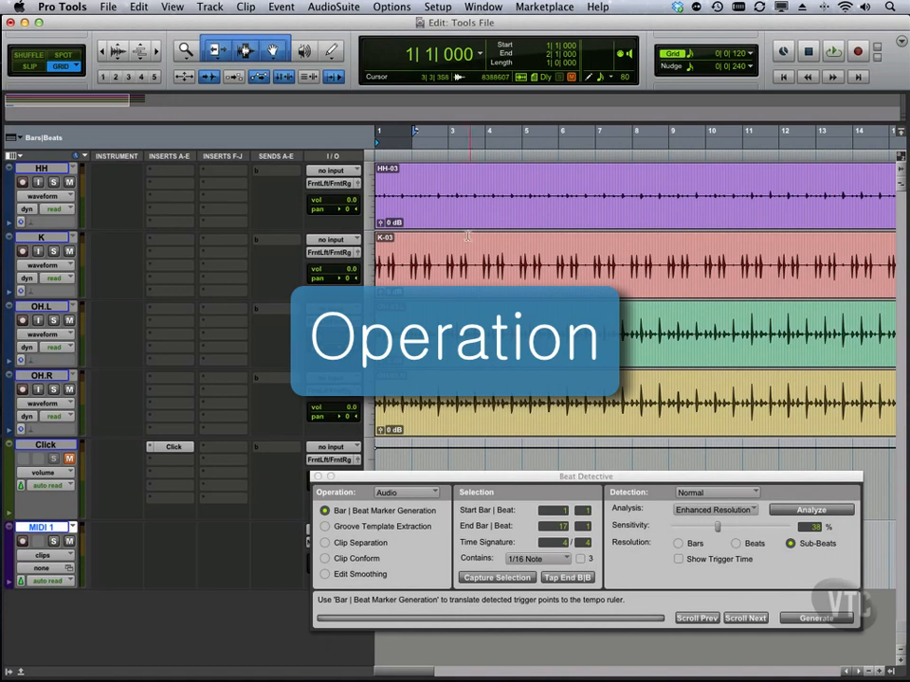
Select the HH, K, OH.L and OH.R drum clips together
click(461, 204)
click(459, 278)
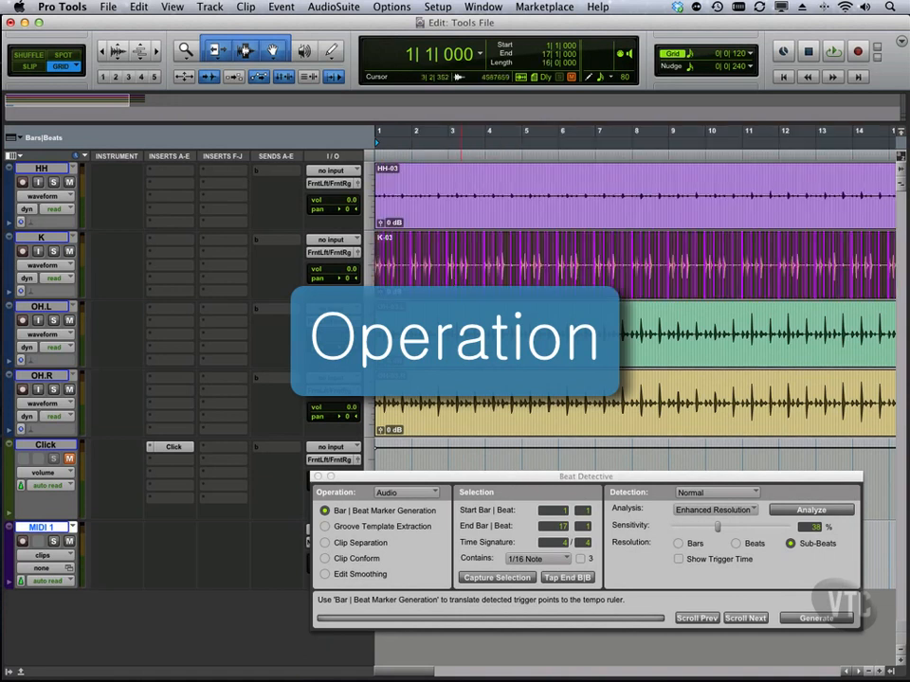
shift+click(465, 204)
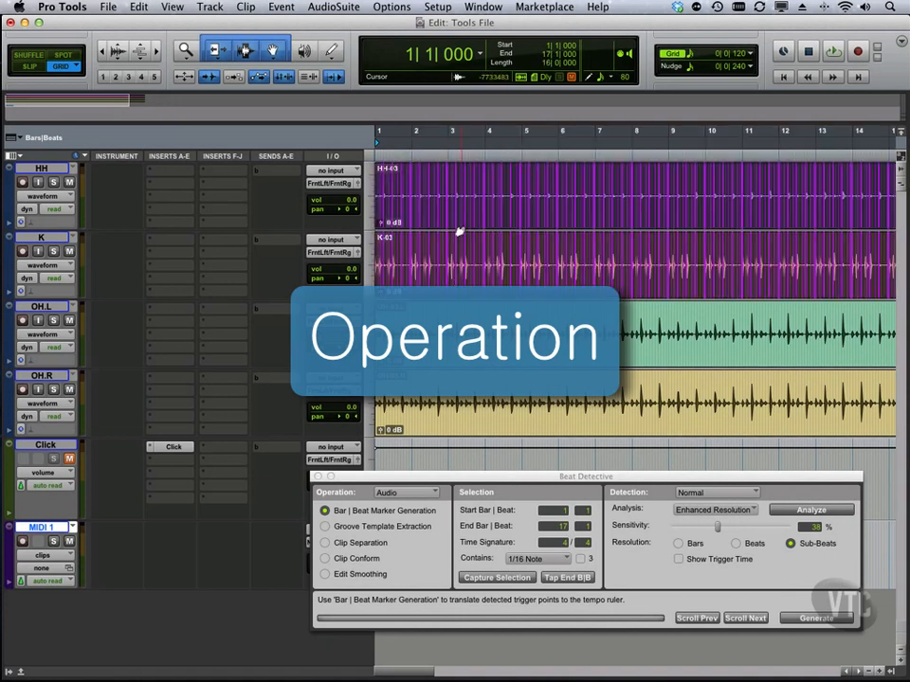
shift+click(663, 336)
shift+click(469, 420)
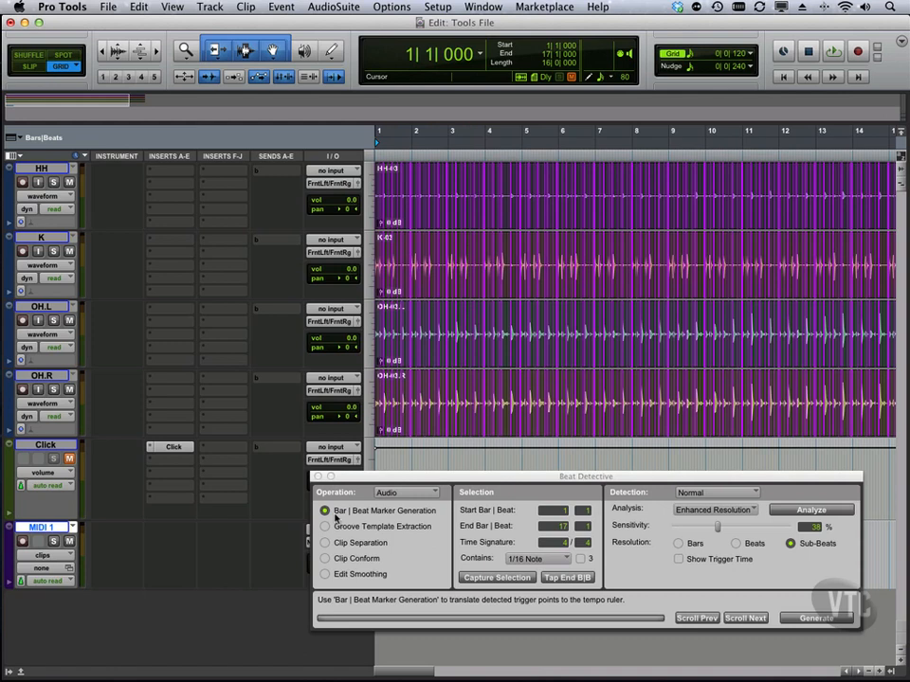
Generate bar and beat markers from the detected beats, raising the realign prompt
click(810, 619)
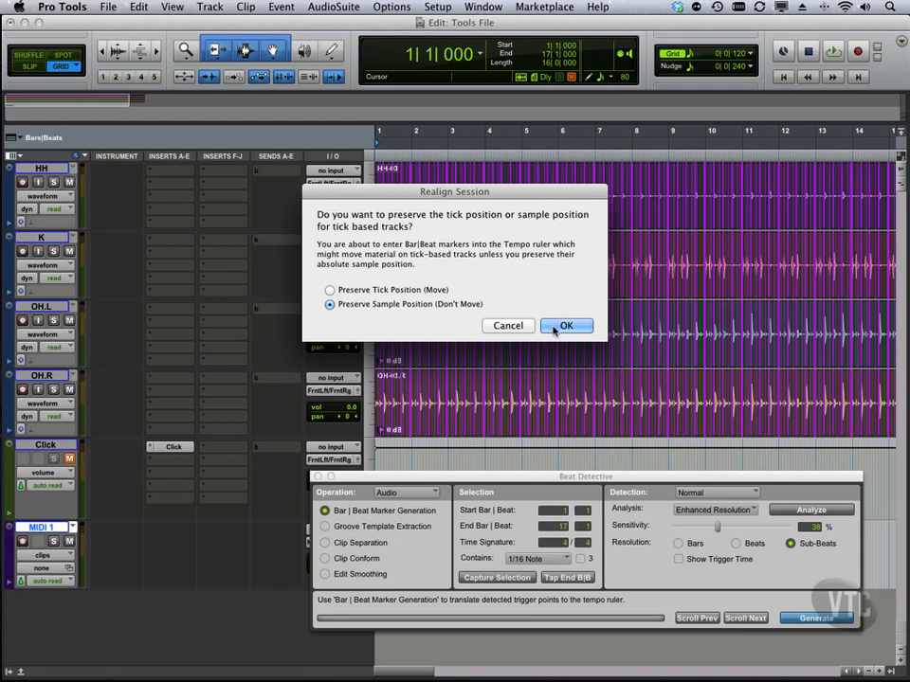
Confirm realignment with Preserve Tick Position (Move) so the markers enter the tempo map
click(396, 290)
click(567, 326)
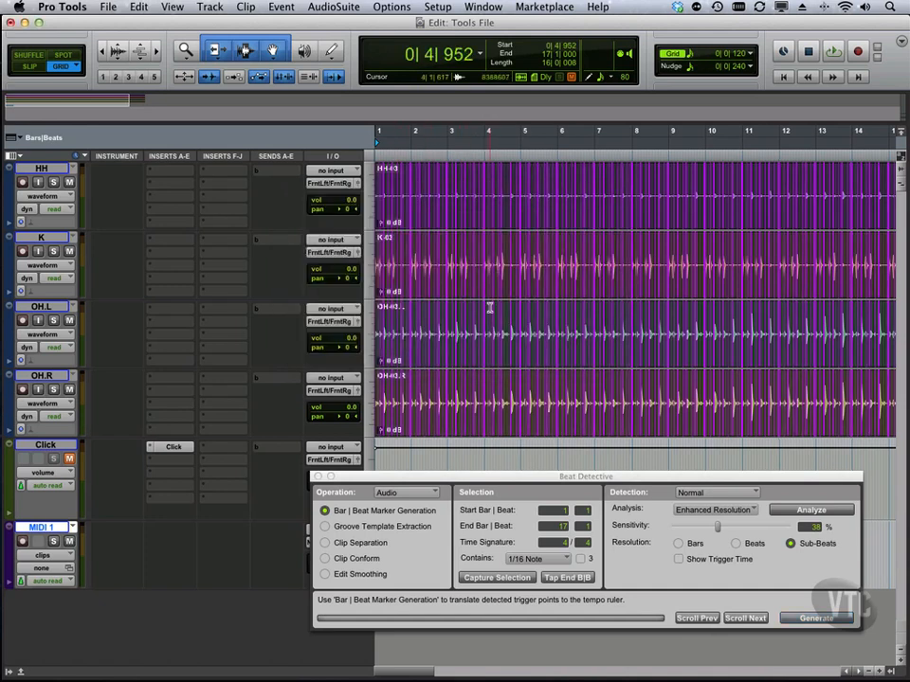
Add the Tempo ruler to the timeline and expand it into a tempo graph
click(21, 158)
click(33, 136)
click(12, 137)
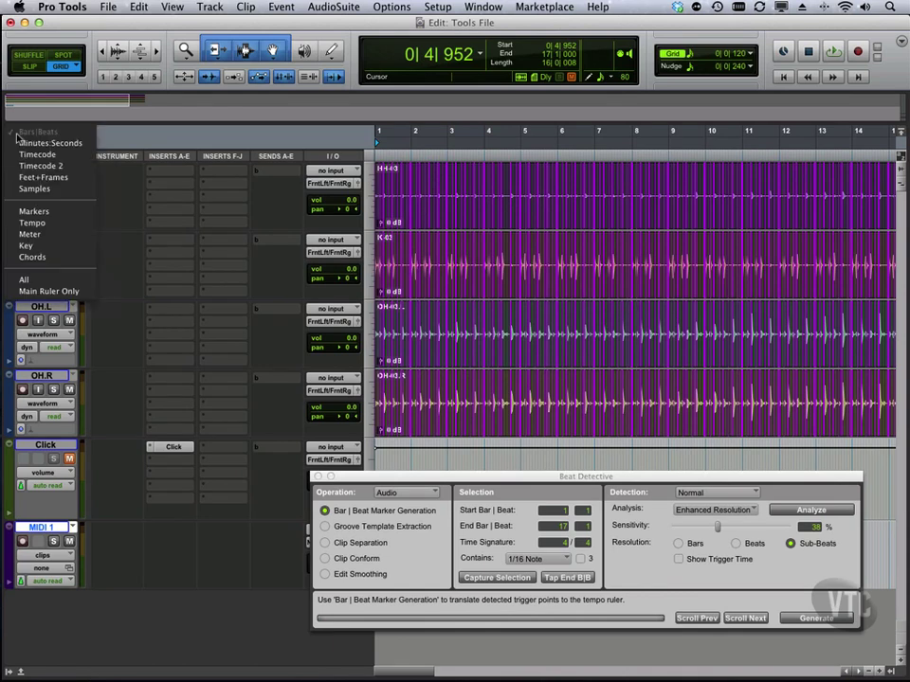
click(54, 225)
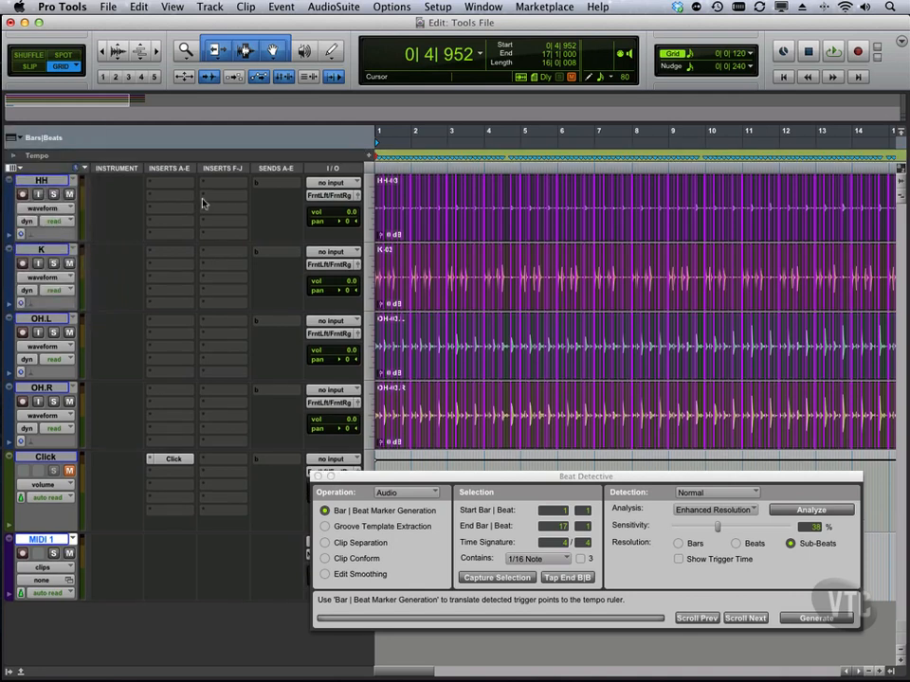
click(14, 155)
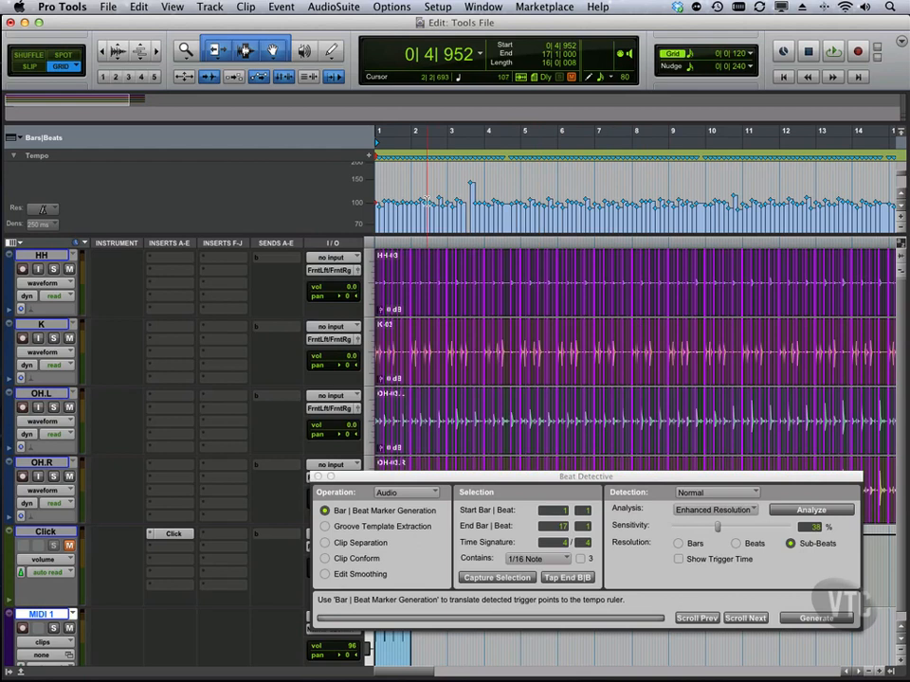
scroll(511, 308, right, 5)
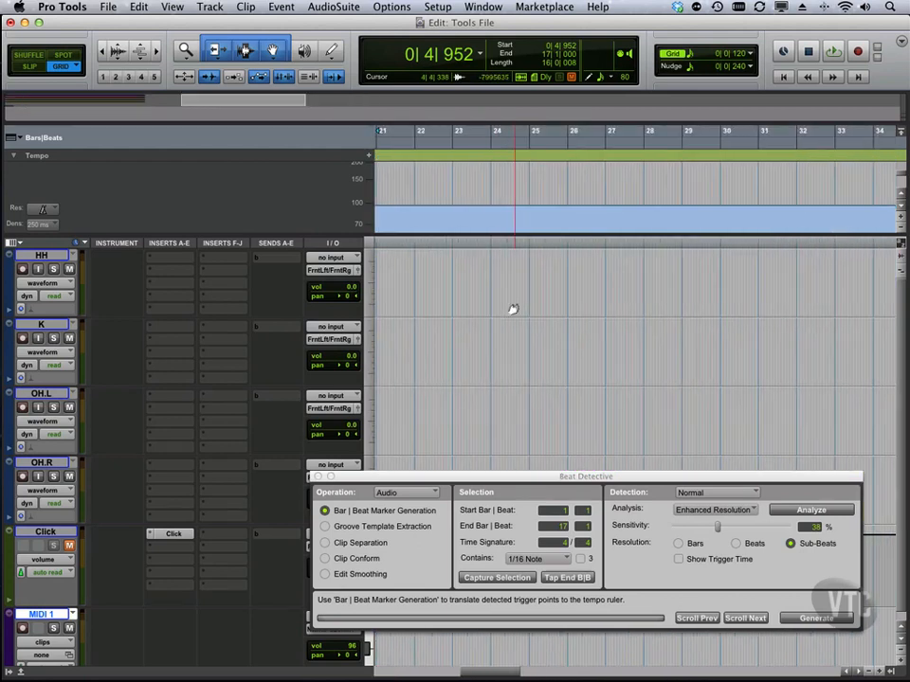
scroll(511, 310, left, 5)
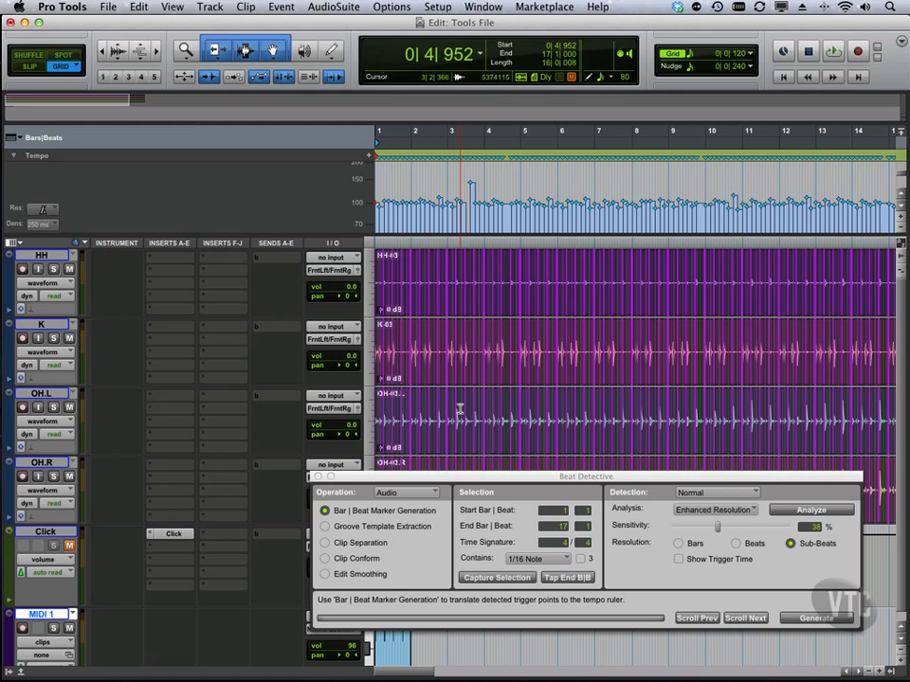
Undo the tempo changes and extract the drums' 16-bar groove template to the groove clipboard
key(super+z)
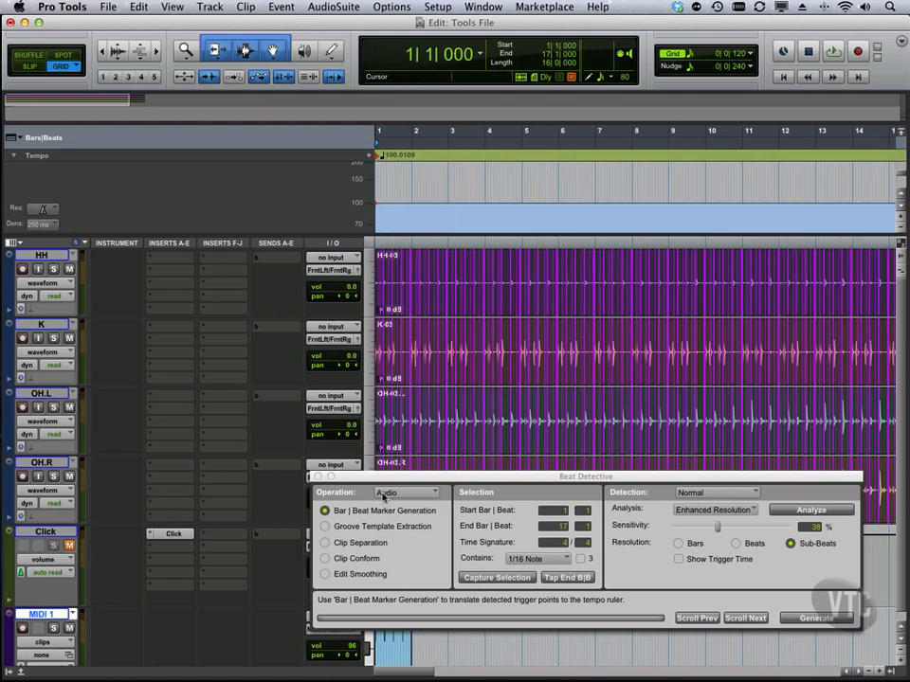
click(374, 528)
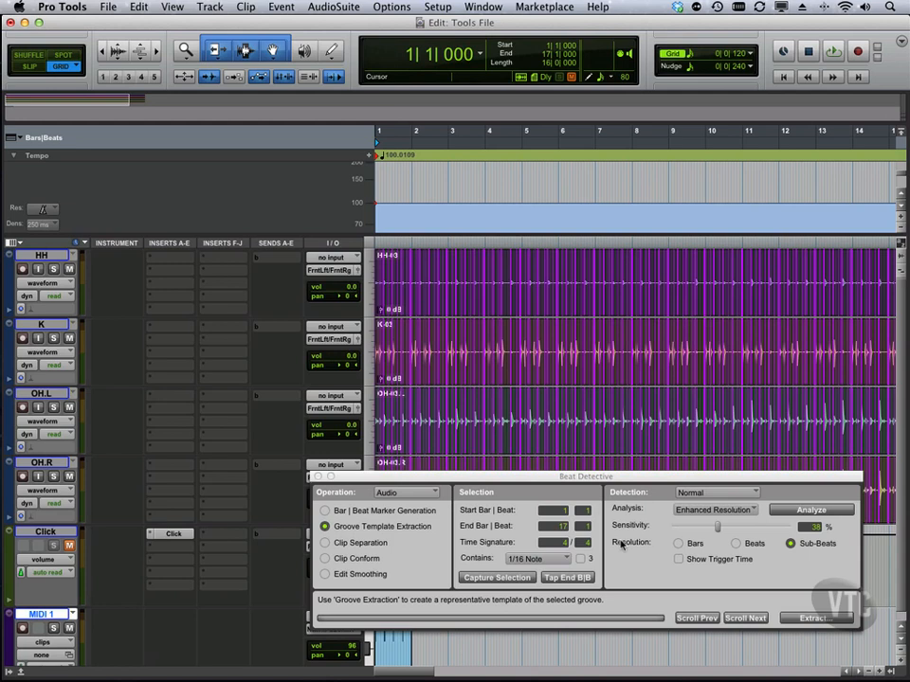
click(817, 618)
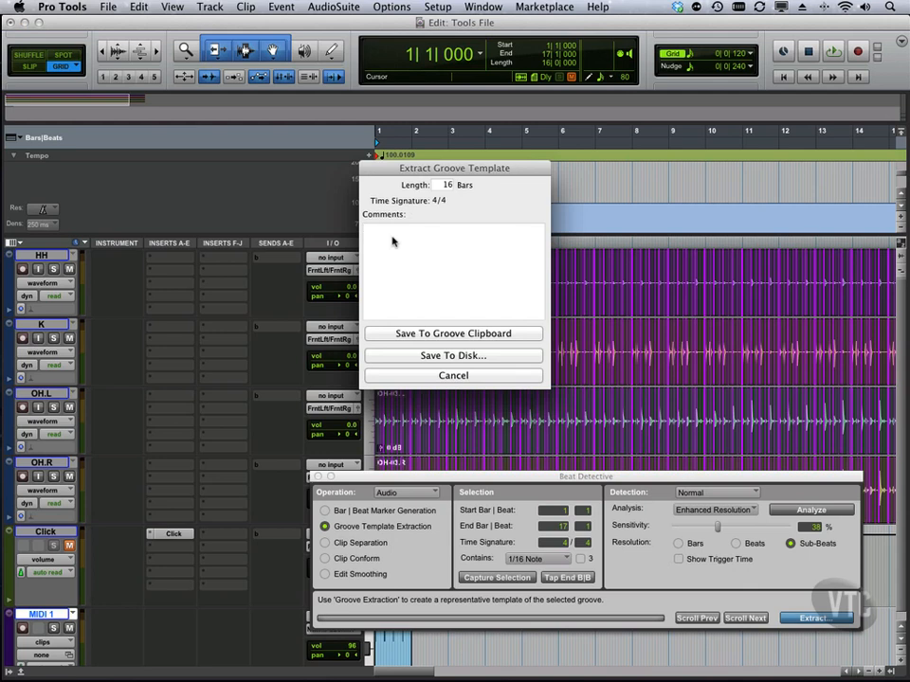
text(Beat Detecte)
click(440, 337)
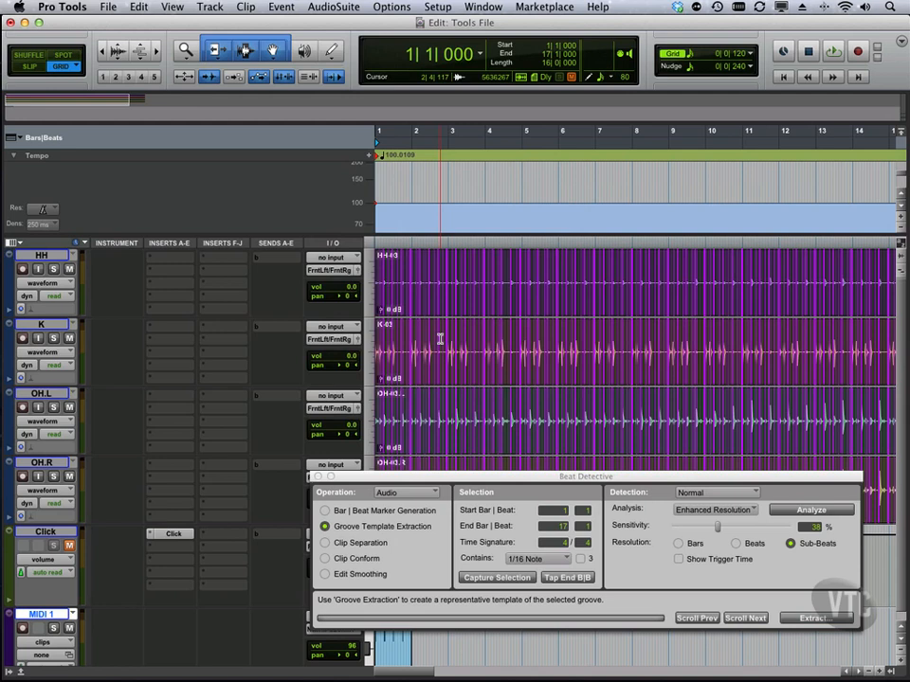
Zoom in on the first bars and select the MIDI 1 clip
click(393, 636)
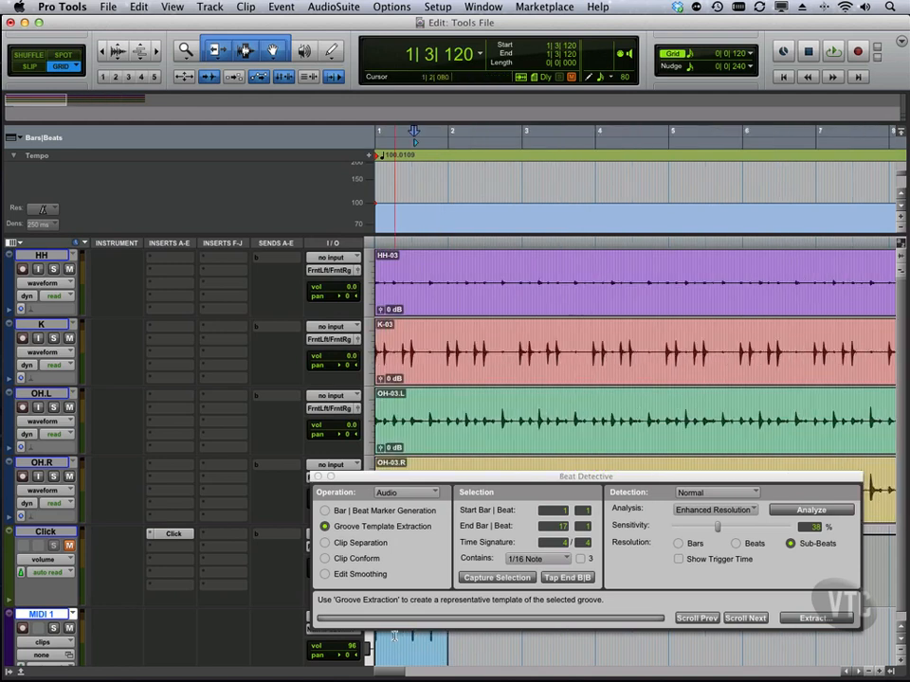
key(t)
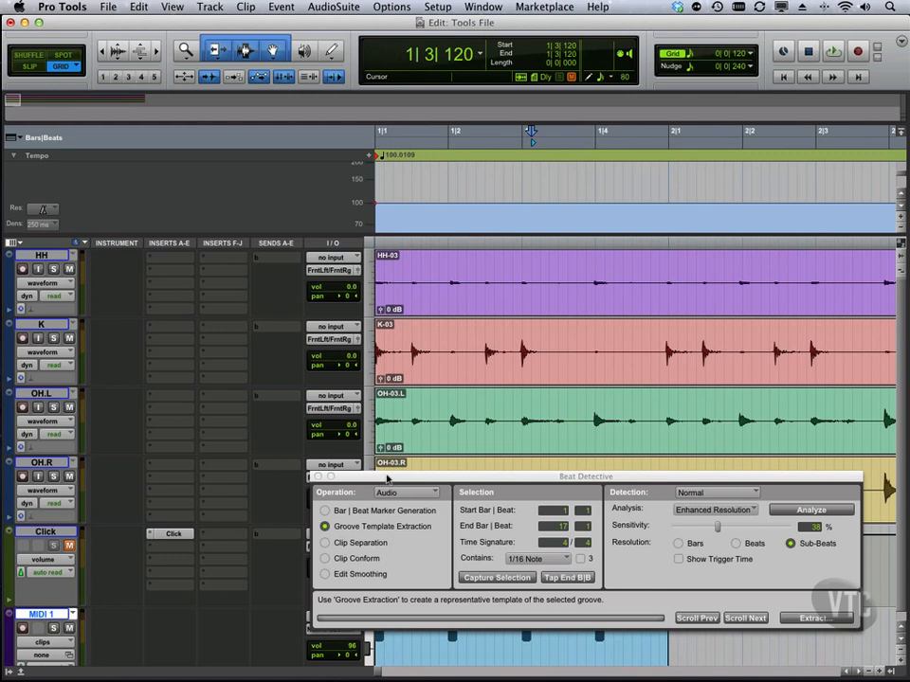
click(429, 651)
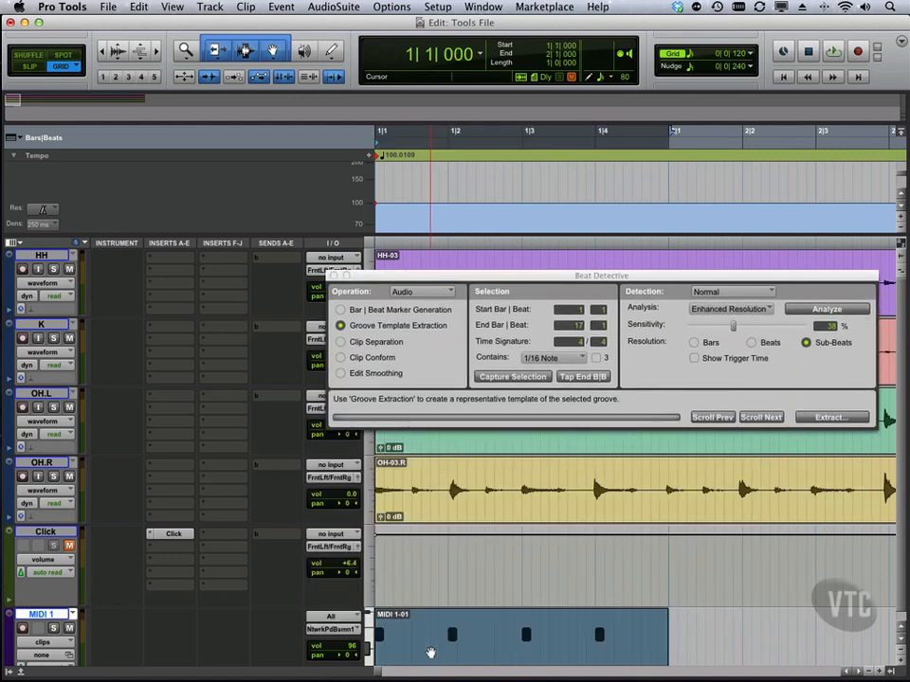
Quantize the MIDI clip to the Groove Clipboard template at 100% timing via Event Operations
click(281, 7)
mouse_move(318, 52)
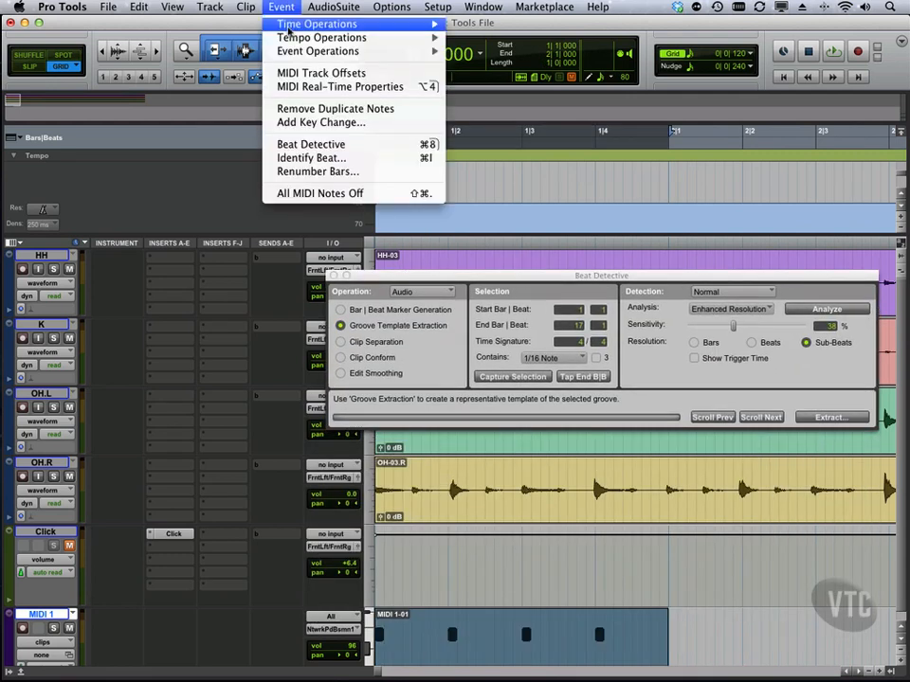
click(521, 51)
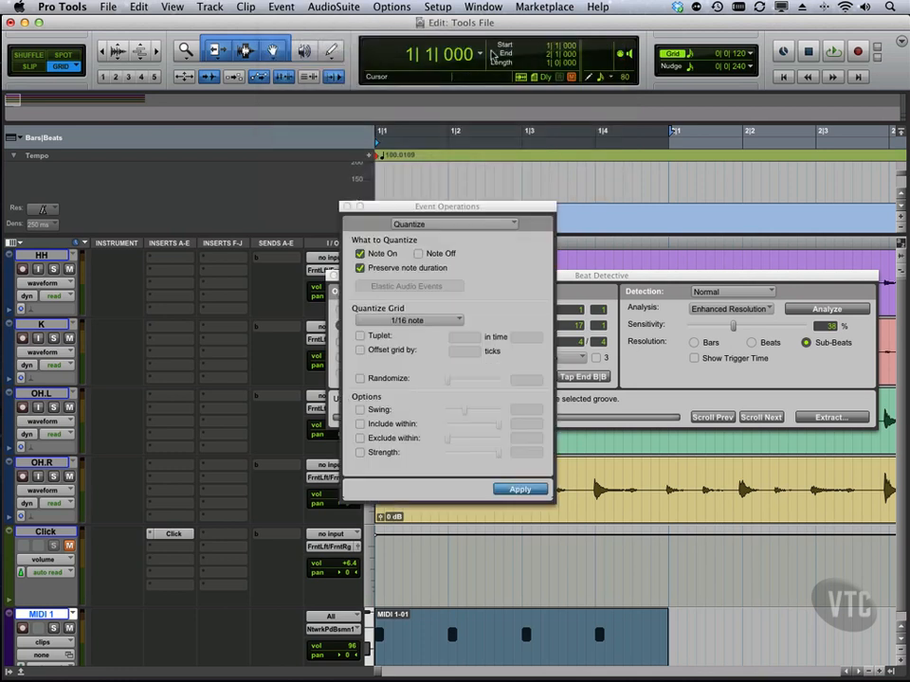
click(405, 225)
click(417, 225)
click(412, 321)
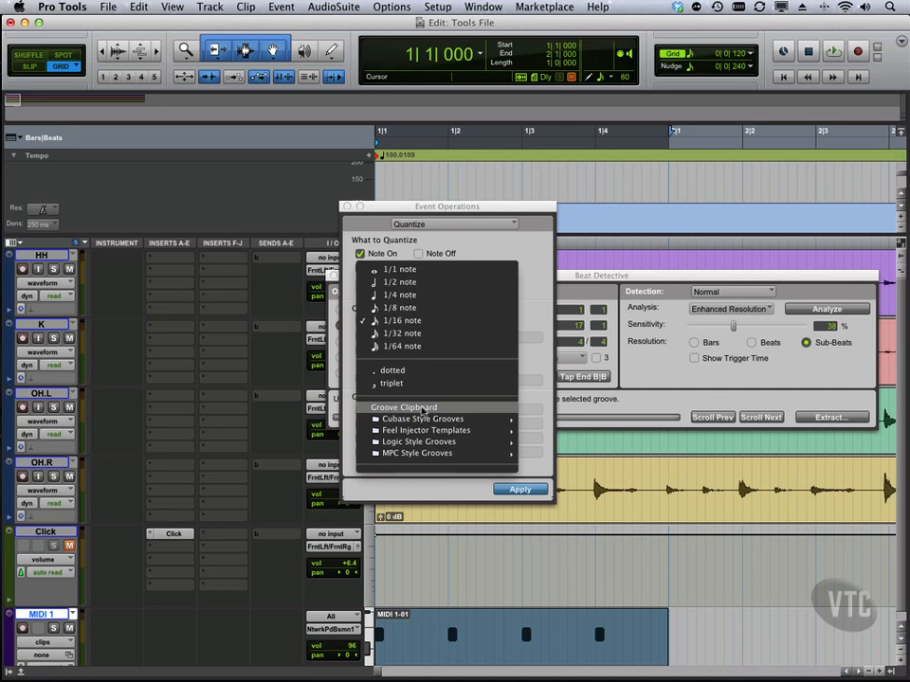
click(422, 410)
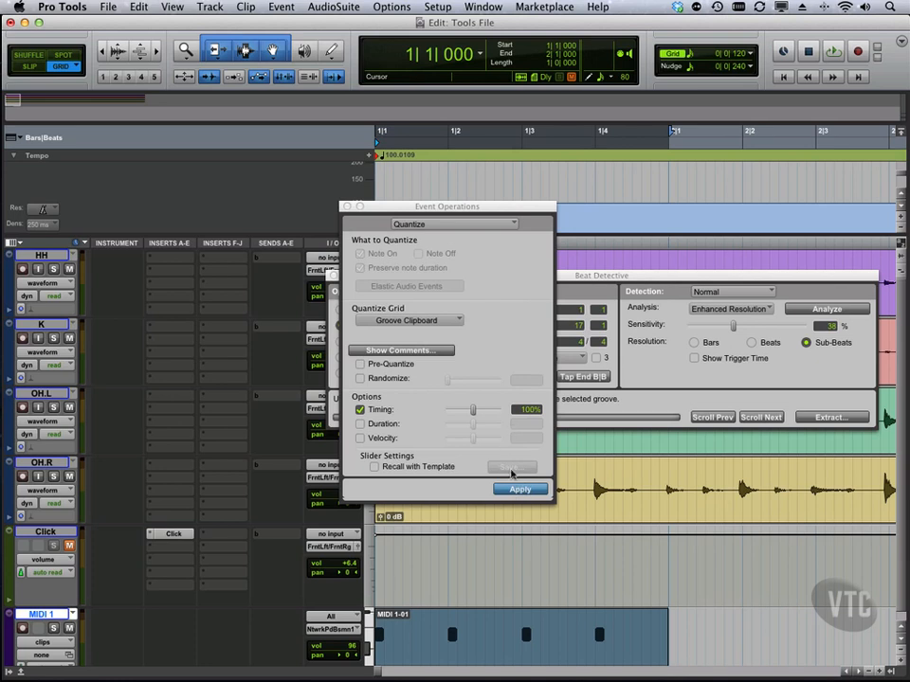
click(518, 489)
drag(398, 207, 697, 172)
Move Beat Detective to the upper left and select the HH drum clip below it
click(502, 276)
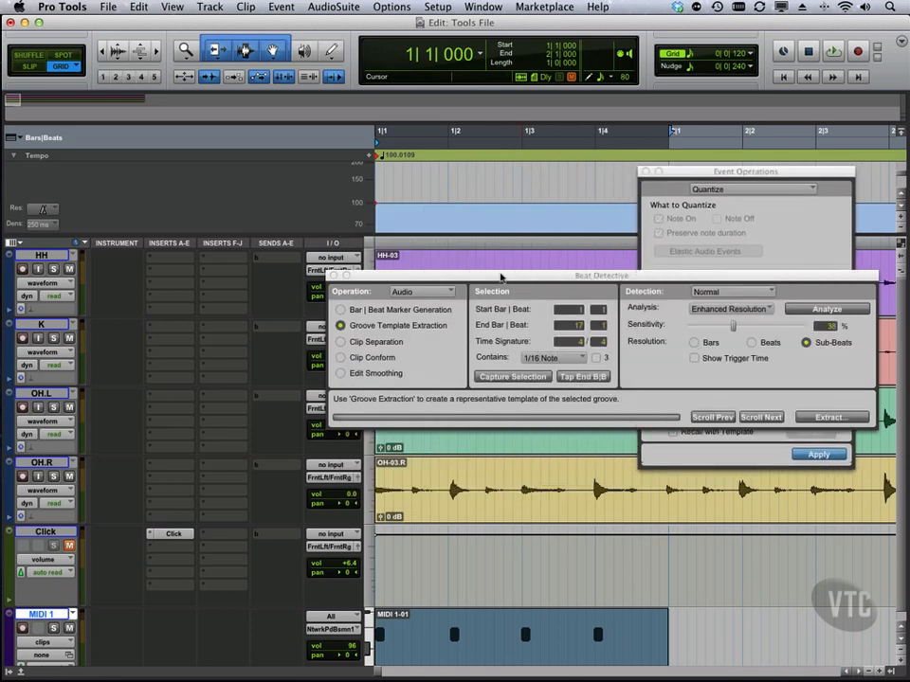
drag(502, 276, 711, 221)
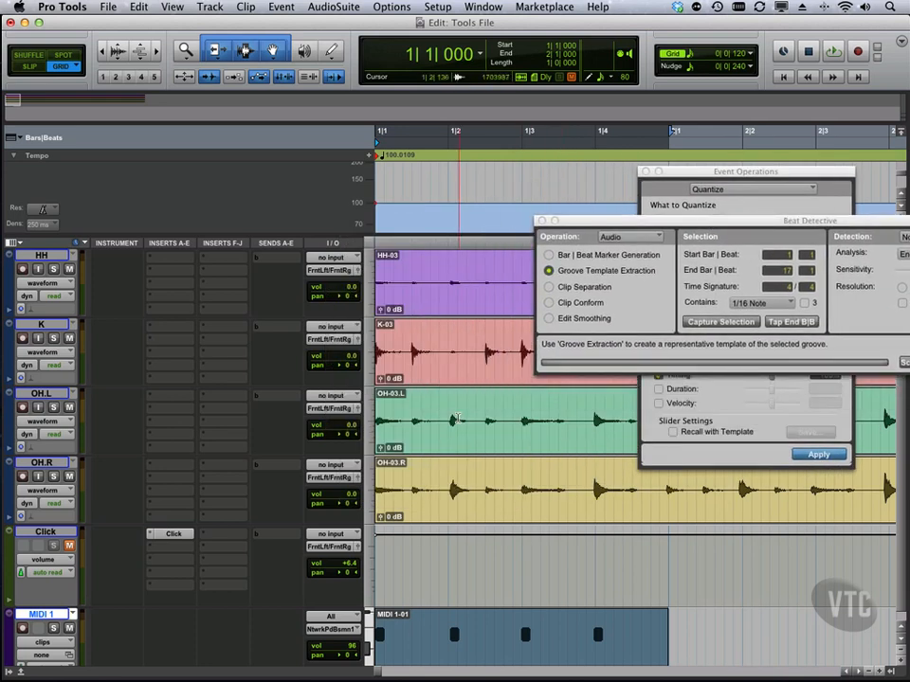
click(451, 421)
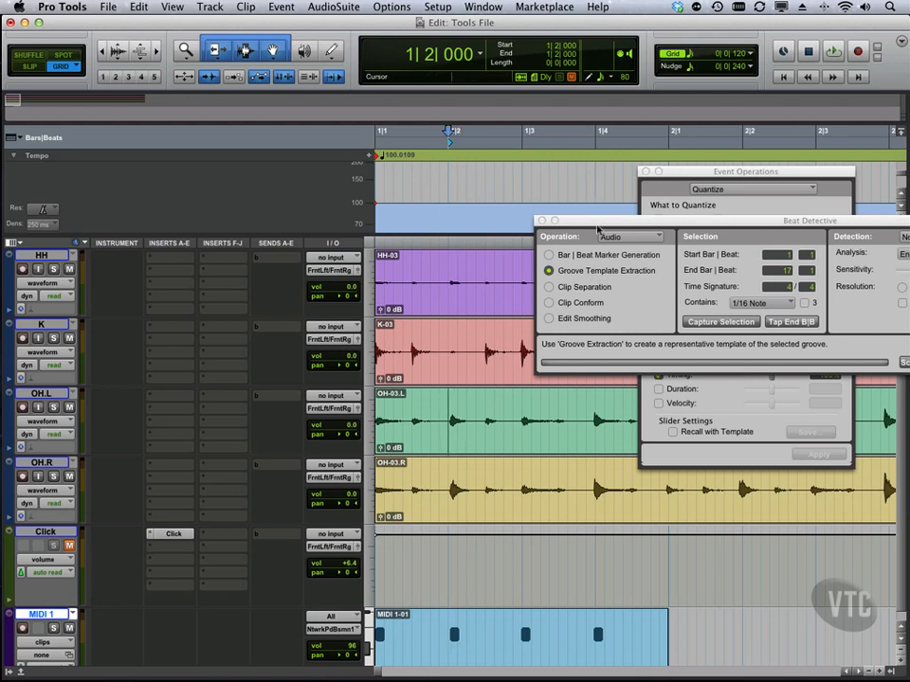
drag(640, 221, 220, 126)
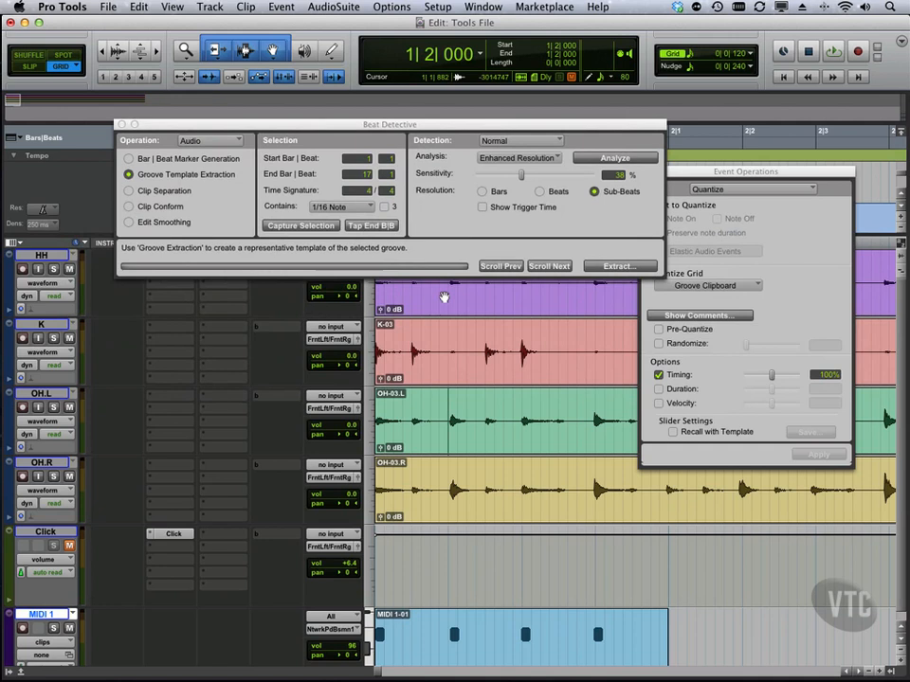
click(446, 299)
Extend the selection to the K, OH.L and OH.R drum clips
shift+click(453, 360)
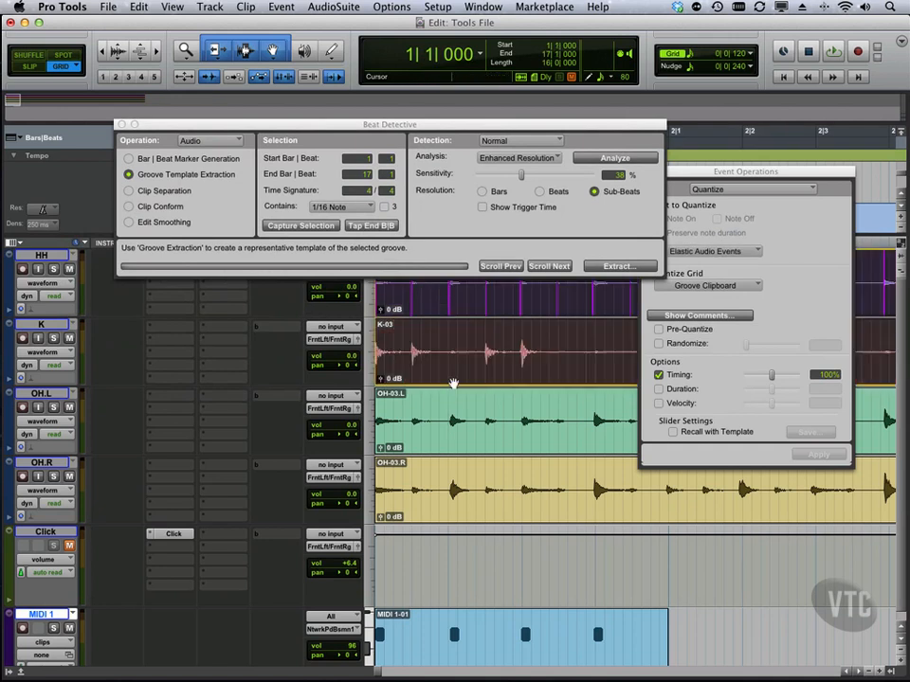
shift+click(467, 427)
shift+click(463, 496)
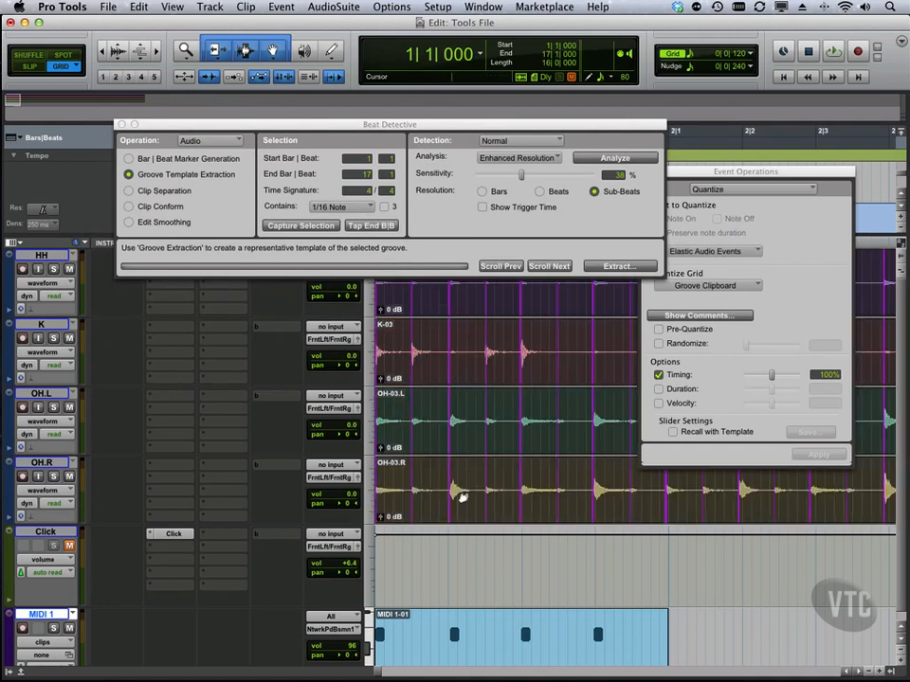
Settle beat detection at about 23% sensitivity with Sub-Beats resolution after trying other values
drag(517, 174, 491, 178)
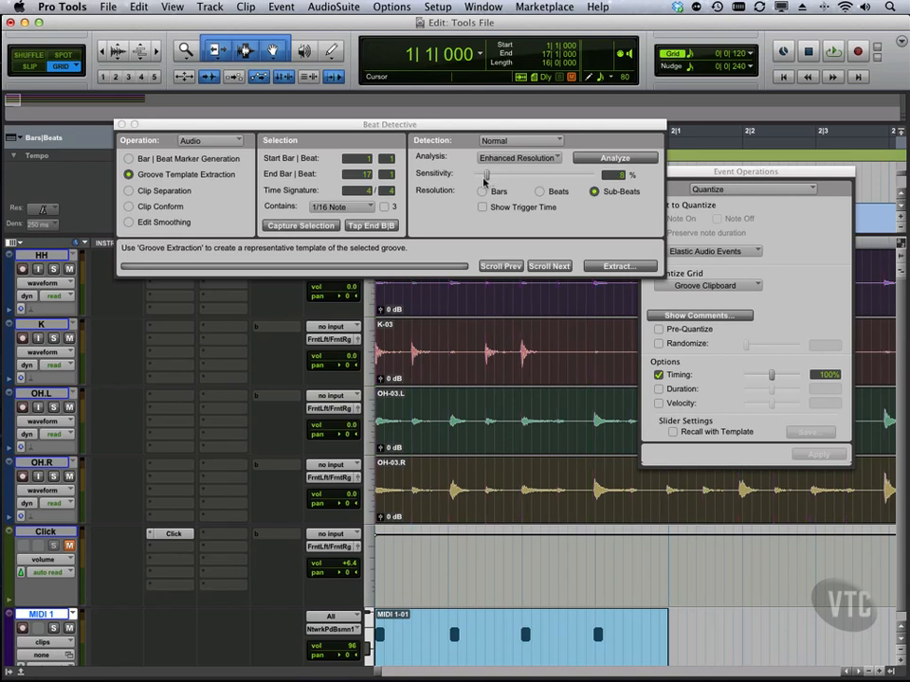
click(539, 192)
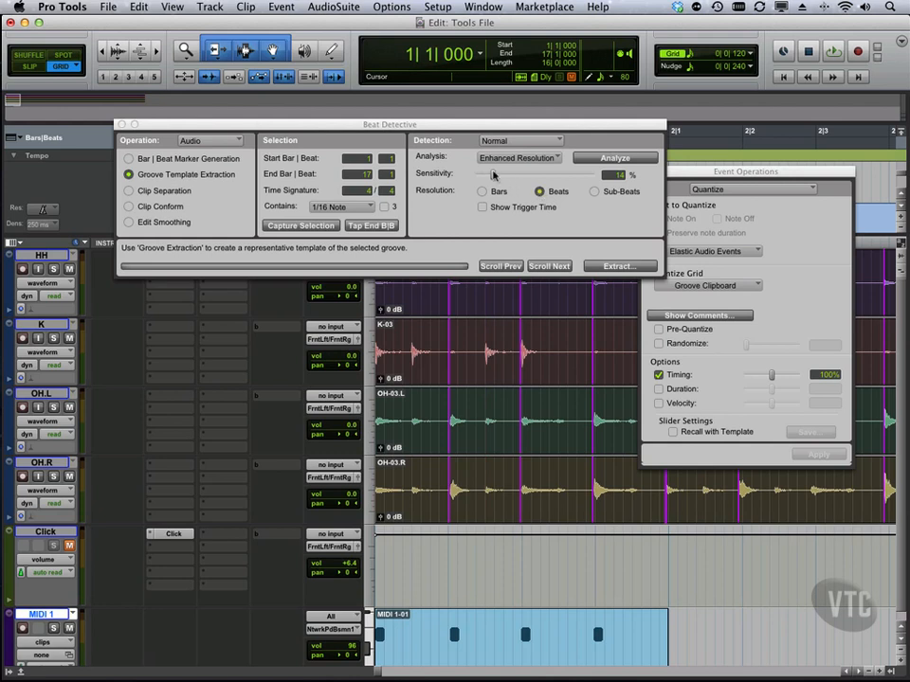
drag(491, 173, 535, 175)
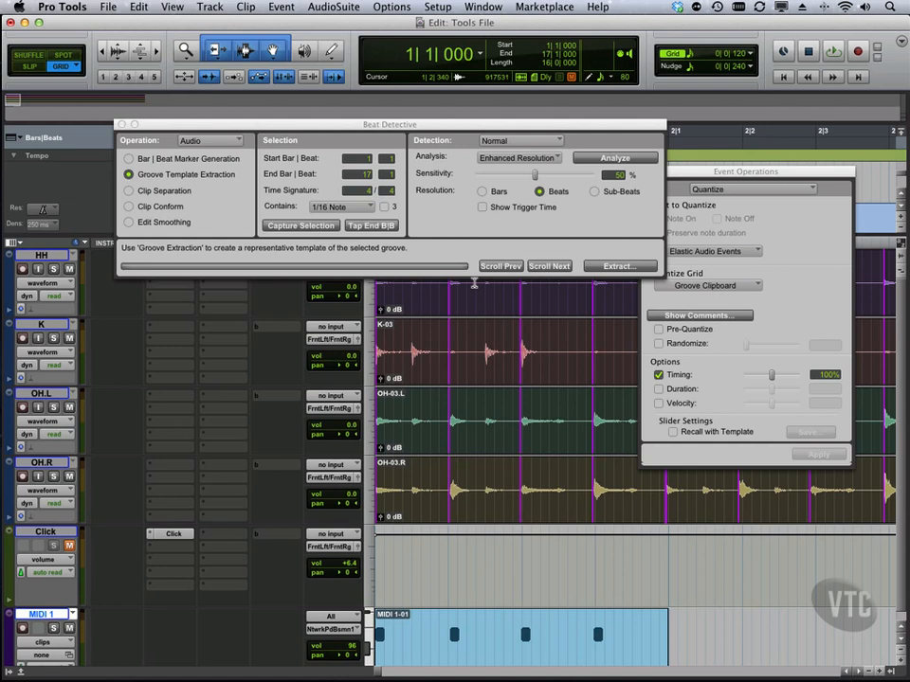
click(594, 191)
mouse_move(533, 175)
mouse_down()
mouse_move(492, 176)
mouse_move(527, 174)
mouse_up()
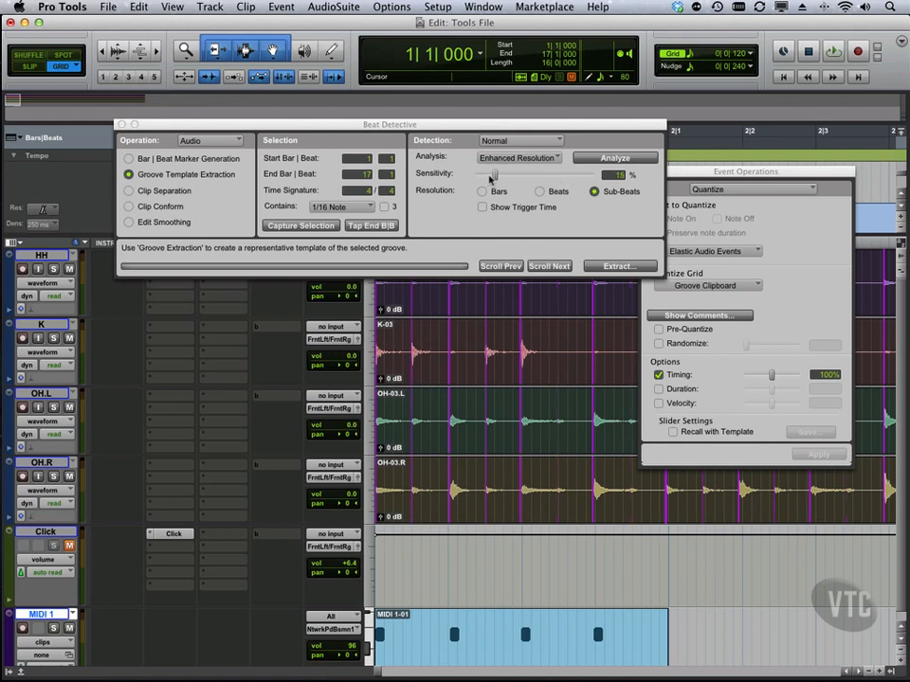
drag(491, 177, 502, 177)
Separate the drum clips at the detected triggers using Clip Separation mode
click(128, 190)
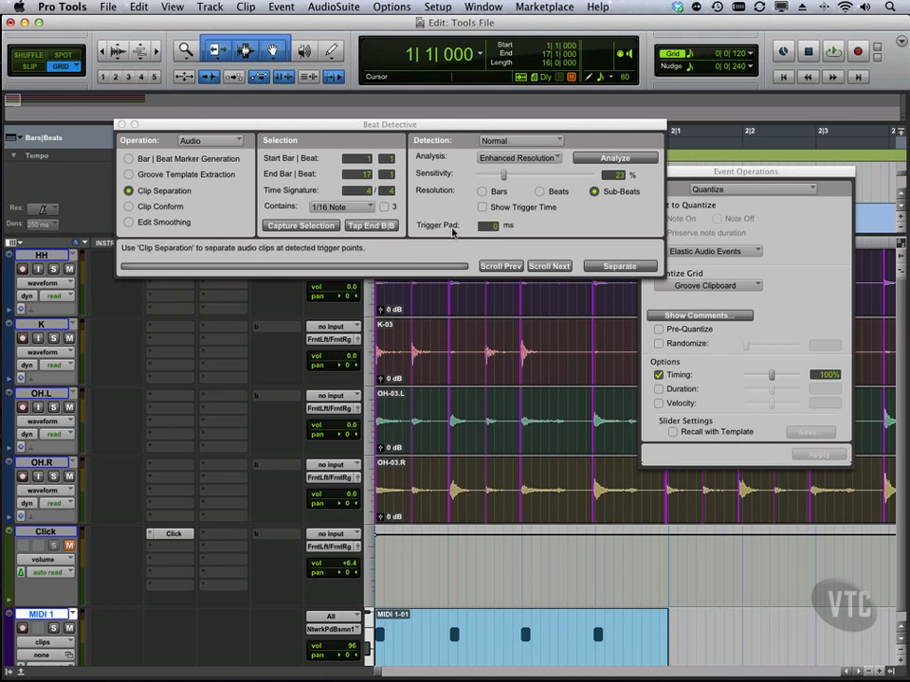
click(616, 267)
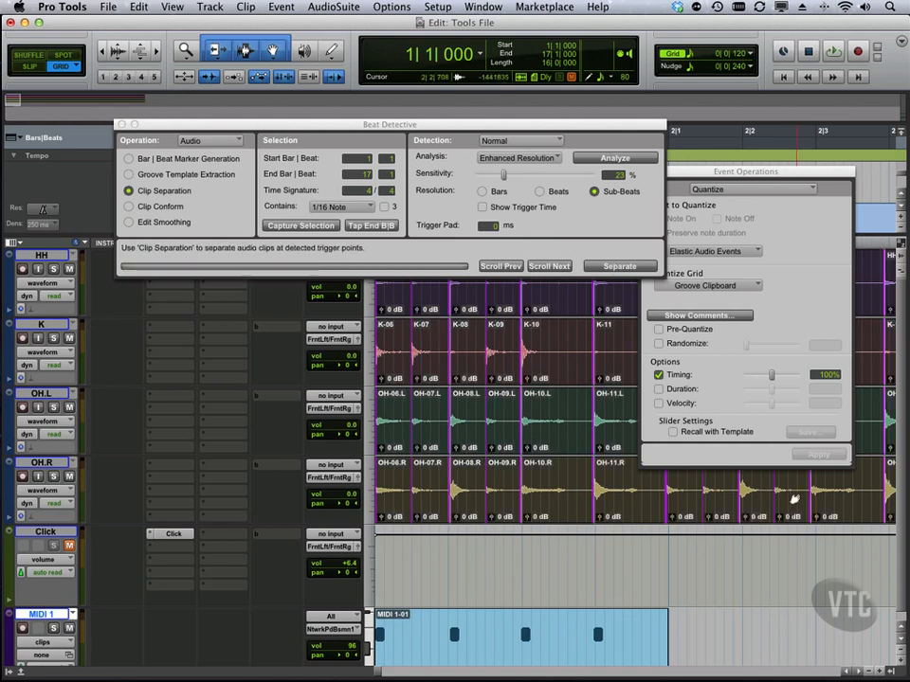
drag(385, 125, 469, 310)
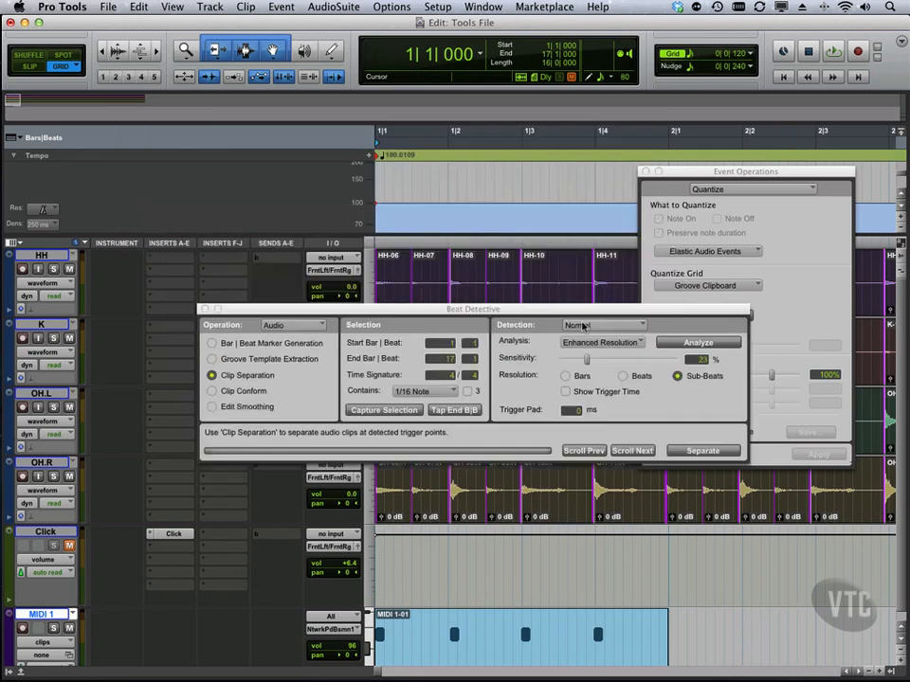
mouse_move(568, 310)
mouse_down()
mouse_move(711, 370)
mouse_move(706, 343)
mouse_up()
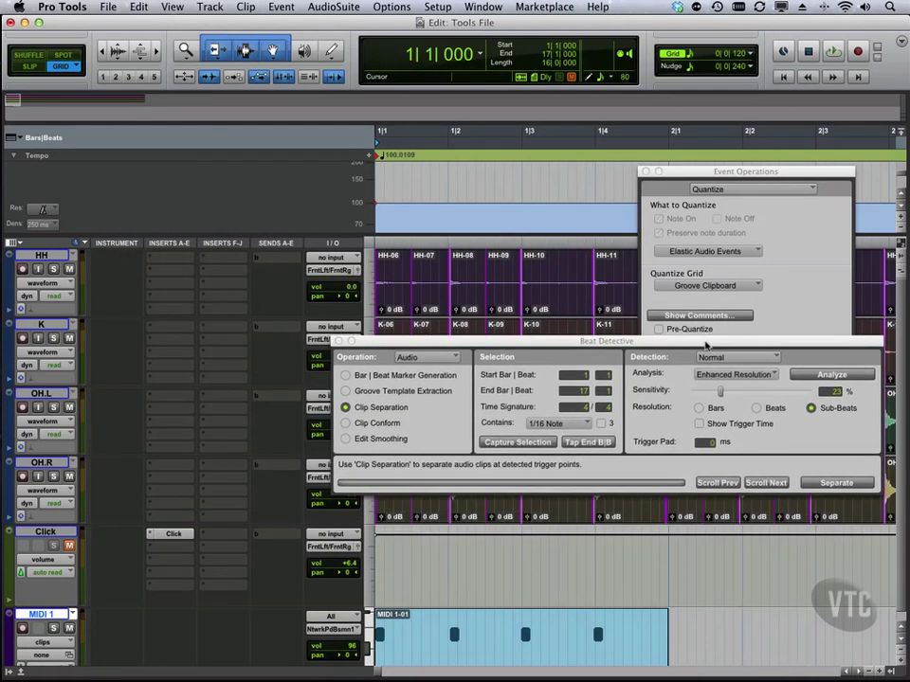
Switch to Clip Conform at 100% strength and preview the Groove conform mode
click(346, 422)
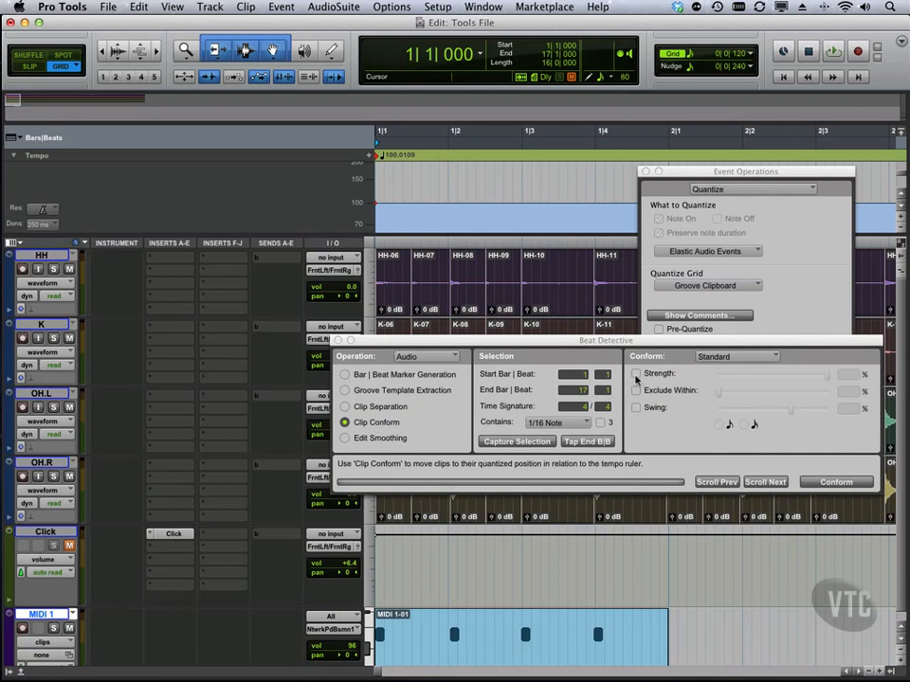
click(635, 374)
click(735, 356)
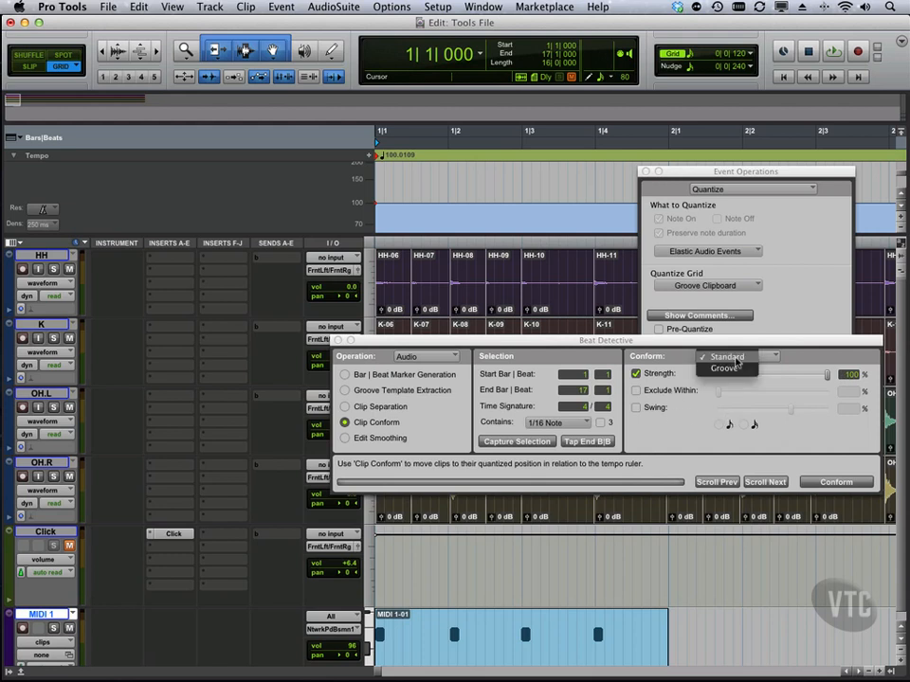
click(729, 368)
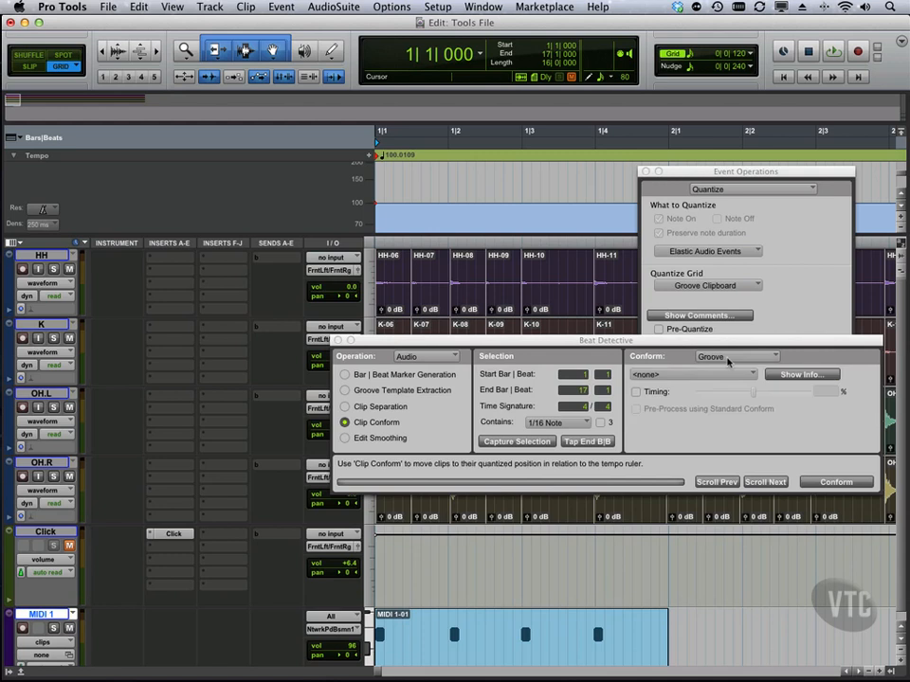
click(675, 375)
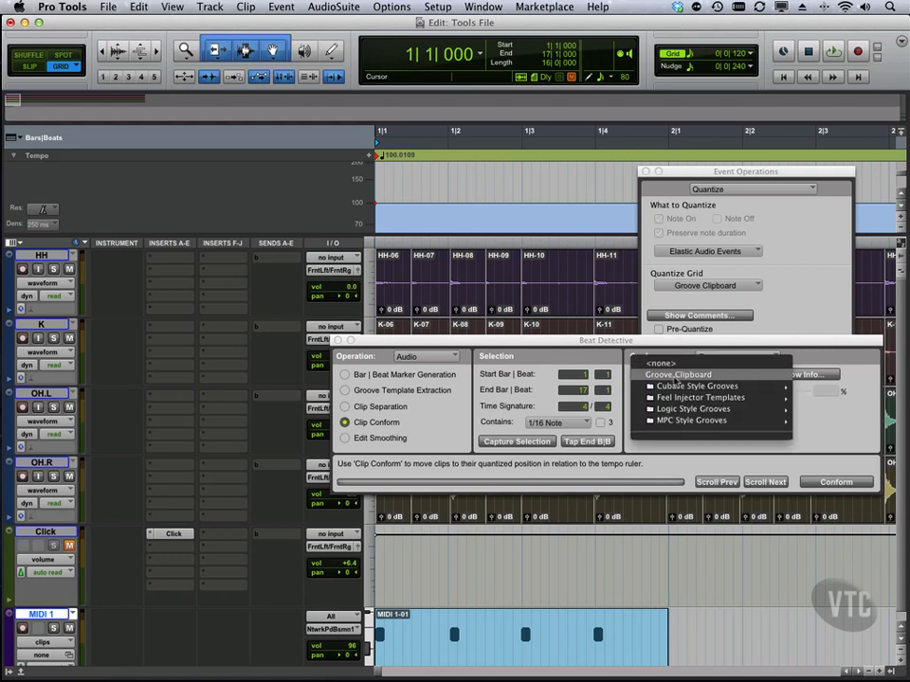
click(725, 403)
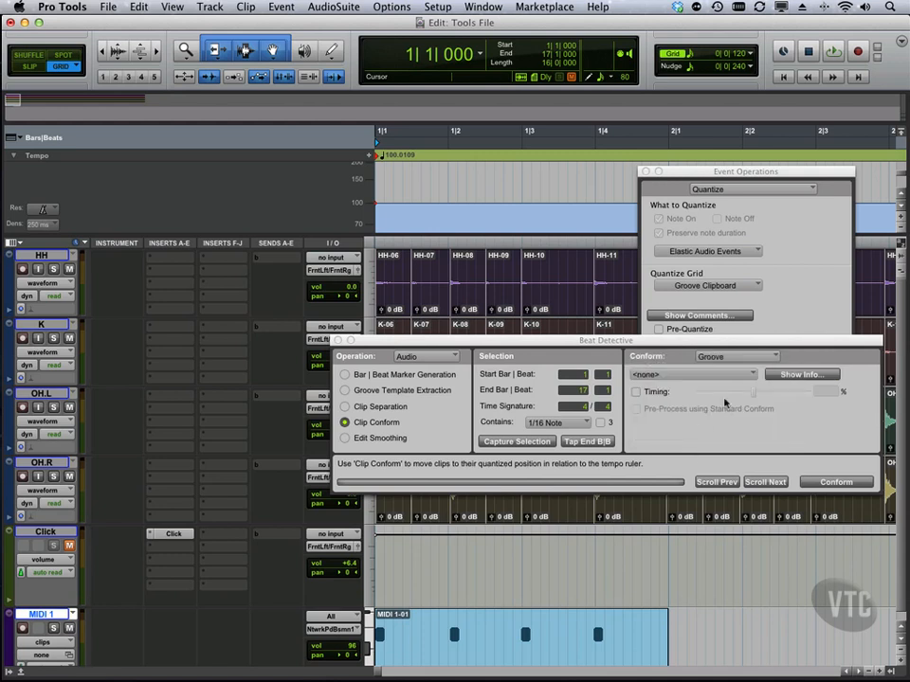
Return to Standard conform mode for the separated drum clips
click(734, 356)
click(731, 356)
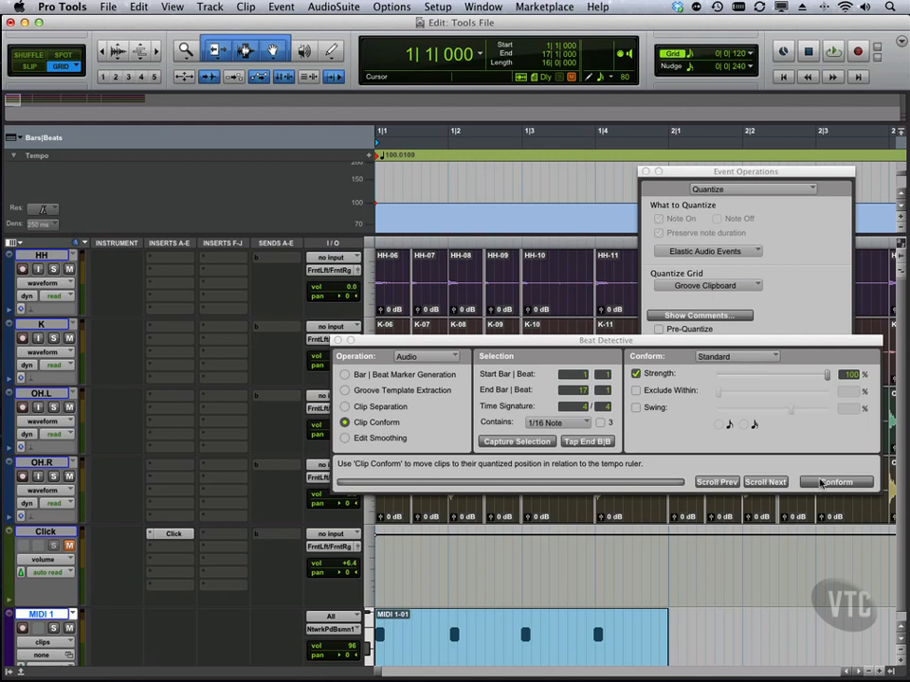
drag(616, 341, 618, 494)
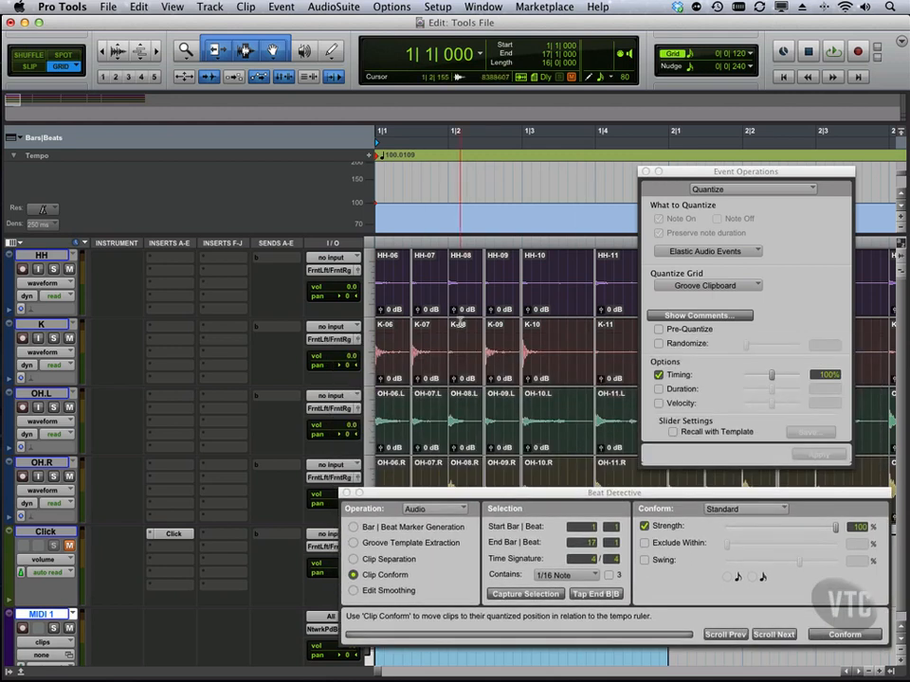
drag(480, 494, 718, 316)
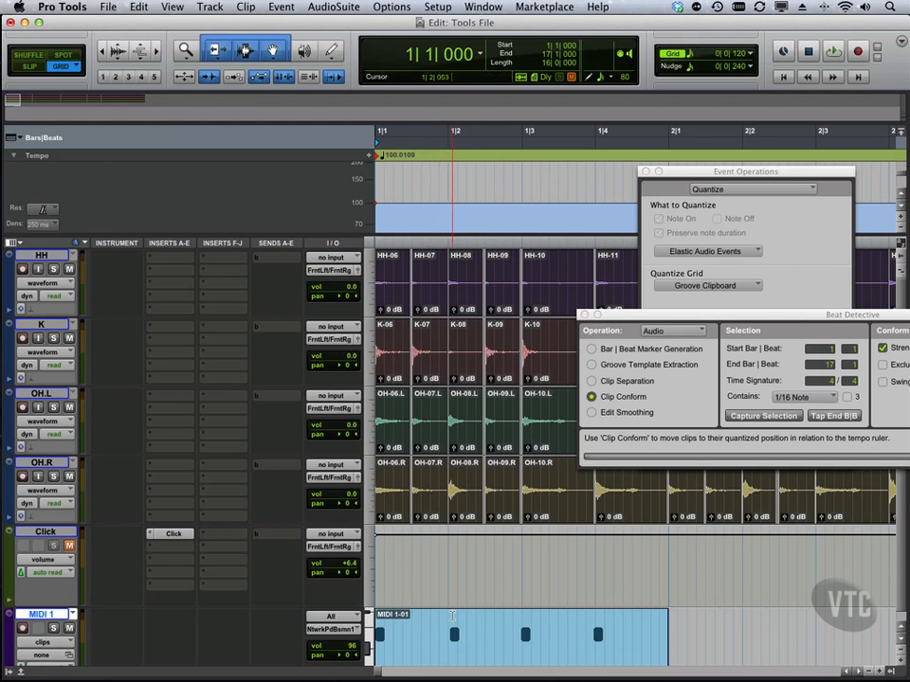
Apply Edit Smoothing with Fill And Crossfade at 5 ms to the conformed drum clips
mouse_move(605, 318)
mouse_down()
mouse_move(566, 481)
mouse_move(365, 200)
mouse_up()
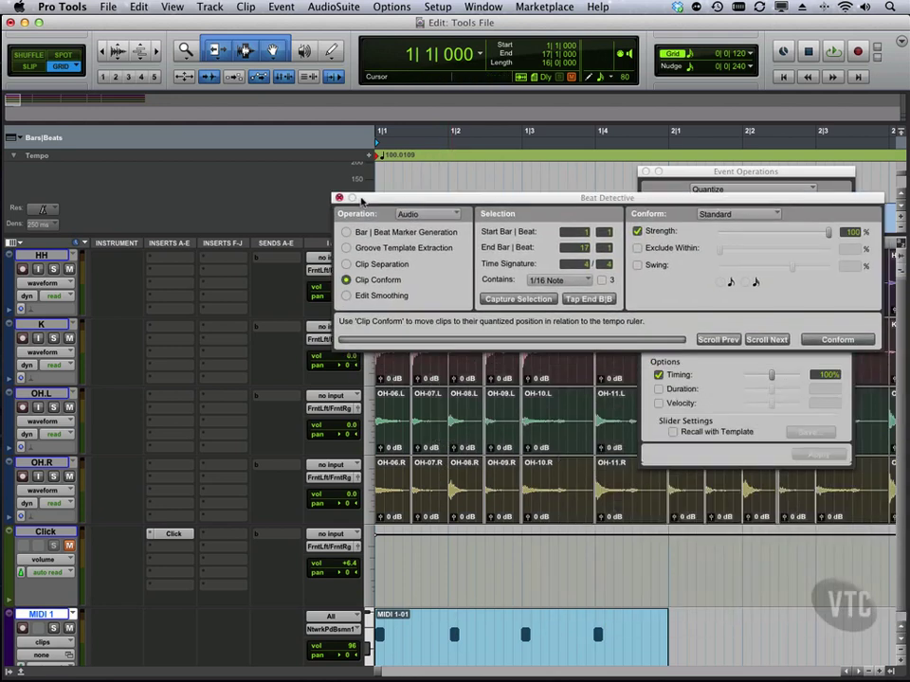
click(373, 296)
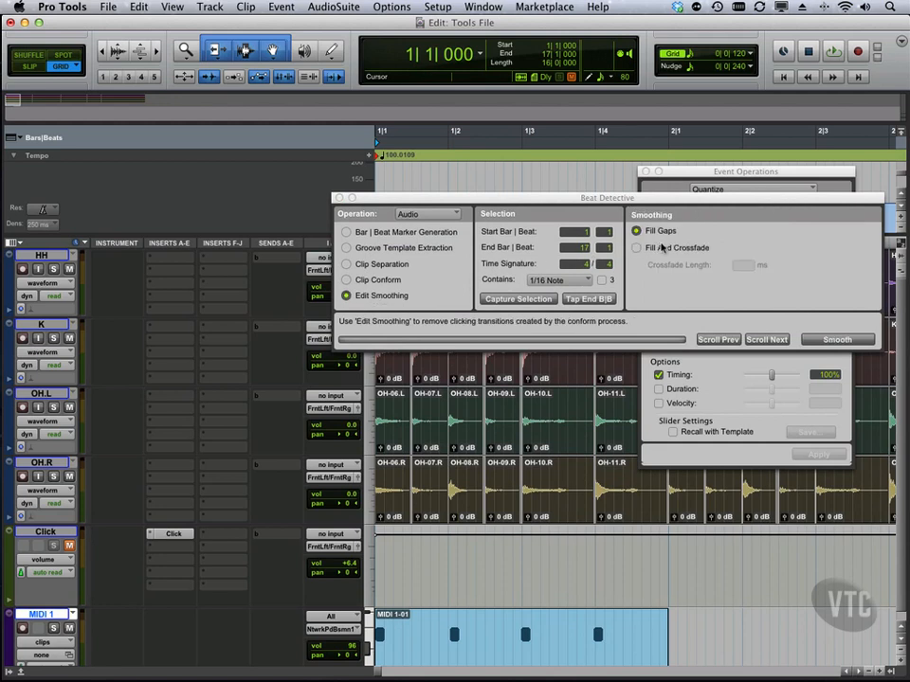
click(637, 247)
click(837, 341)
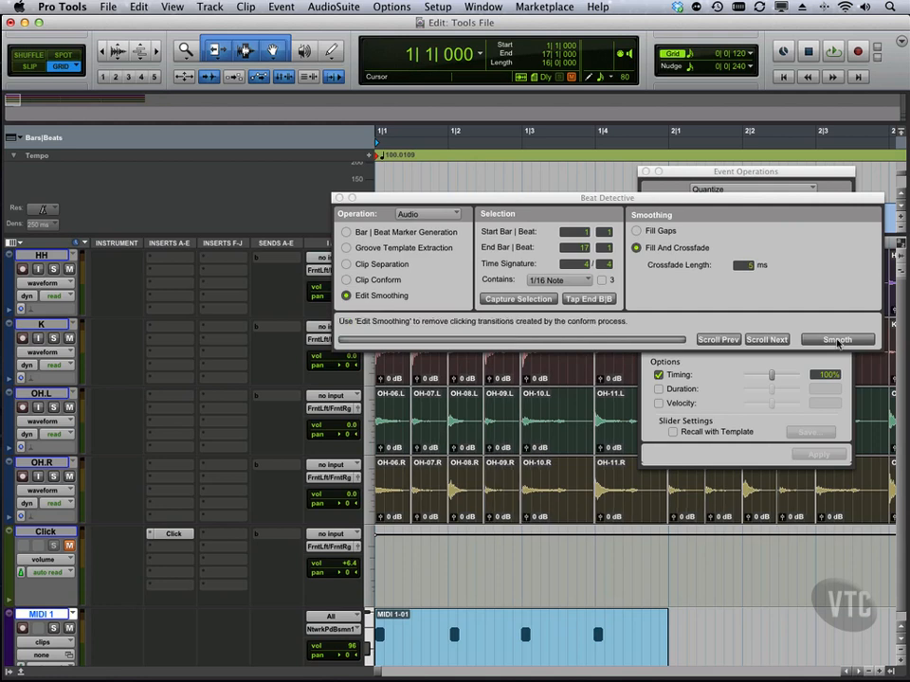
drag(607, 198, 639, 559)
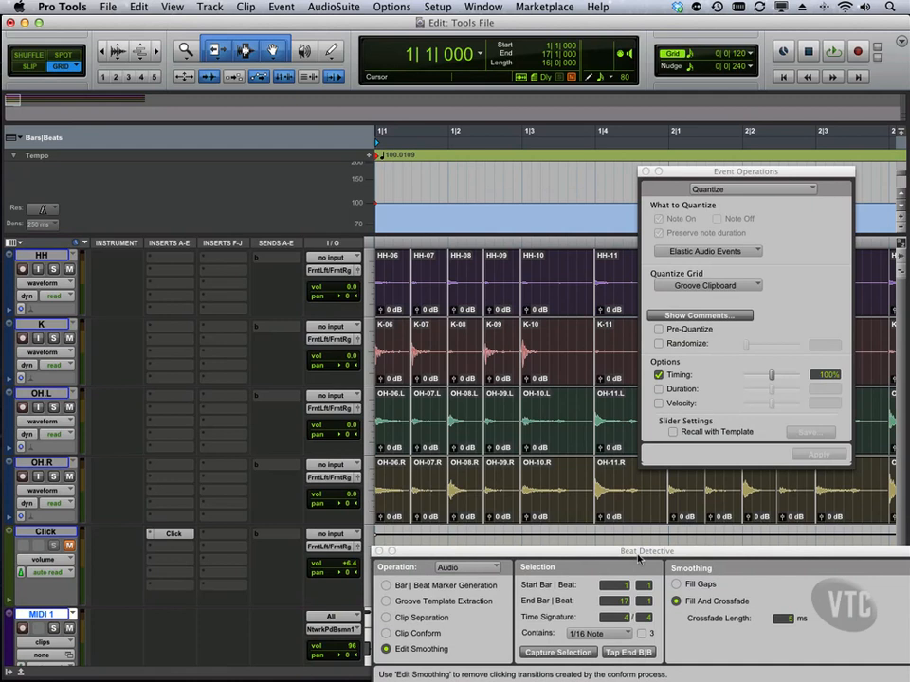
Play back the smoothed drum tracks, then stop at the session start
key(space)
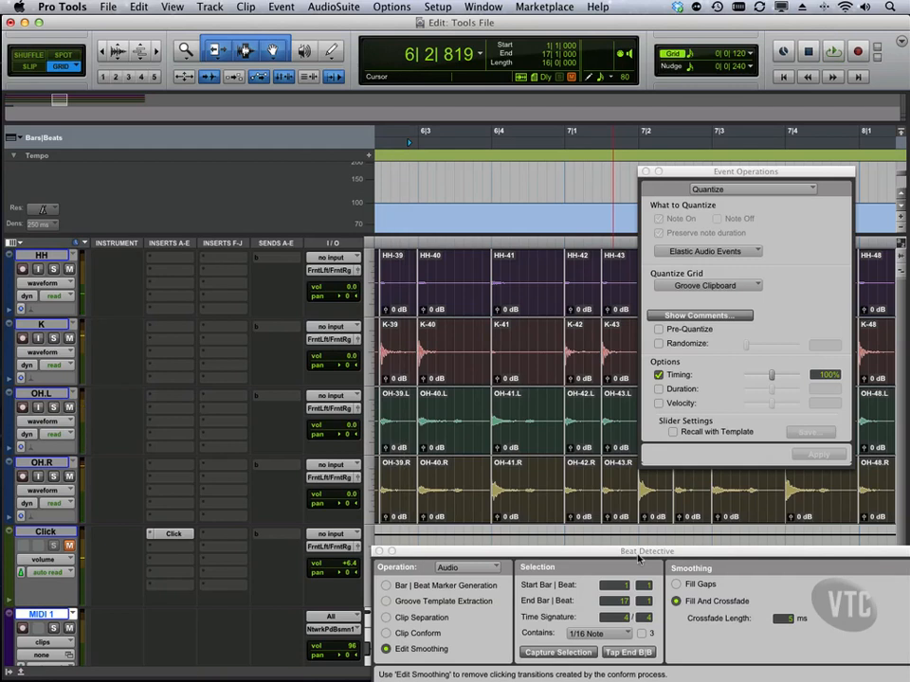
key(space)
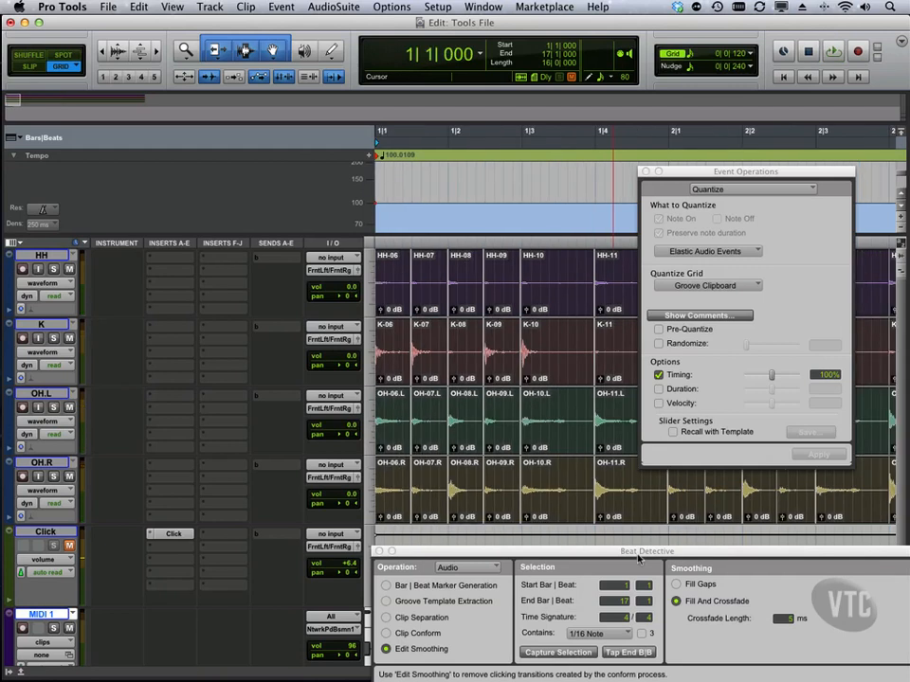
Undo the Beat Detective edits and play the original drums for comparison
key(super+z)
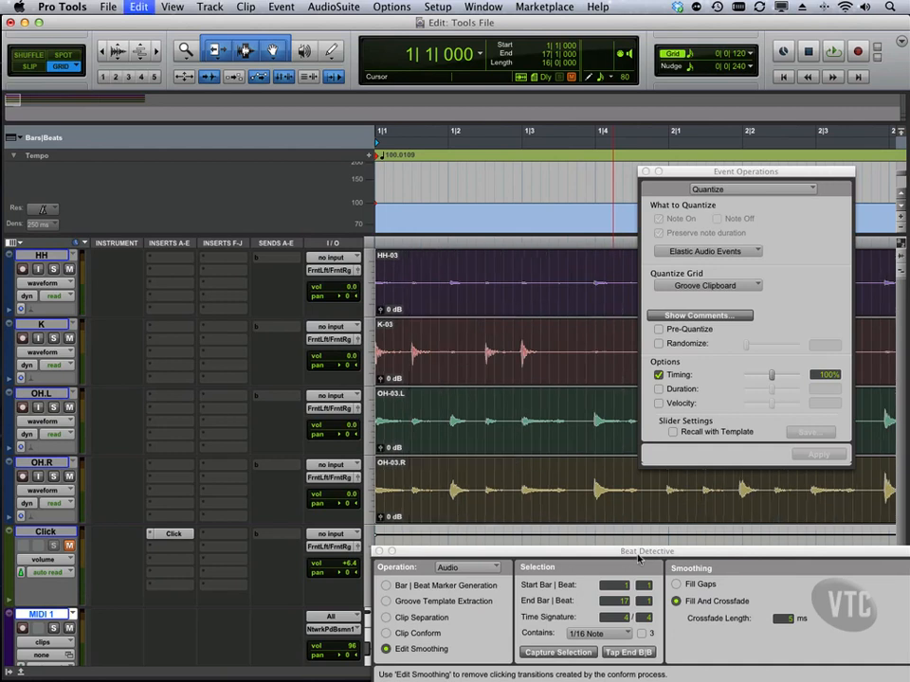
key(space)
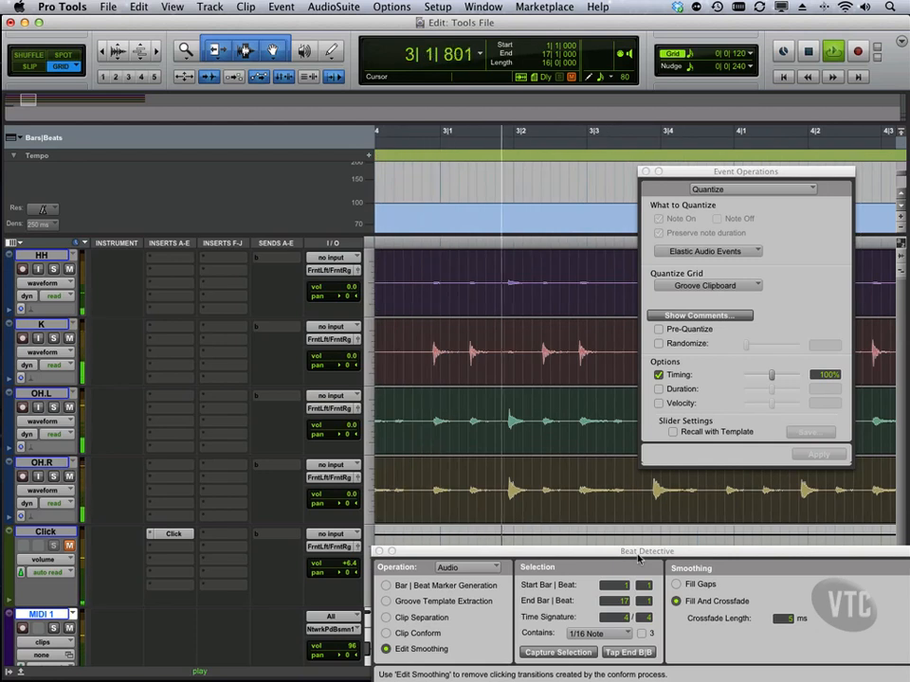
Stop playback of the original drums and bring Beat Detective back into full view
key(space)
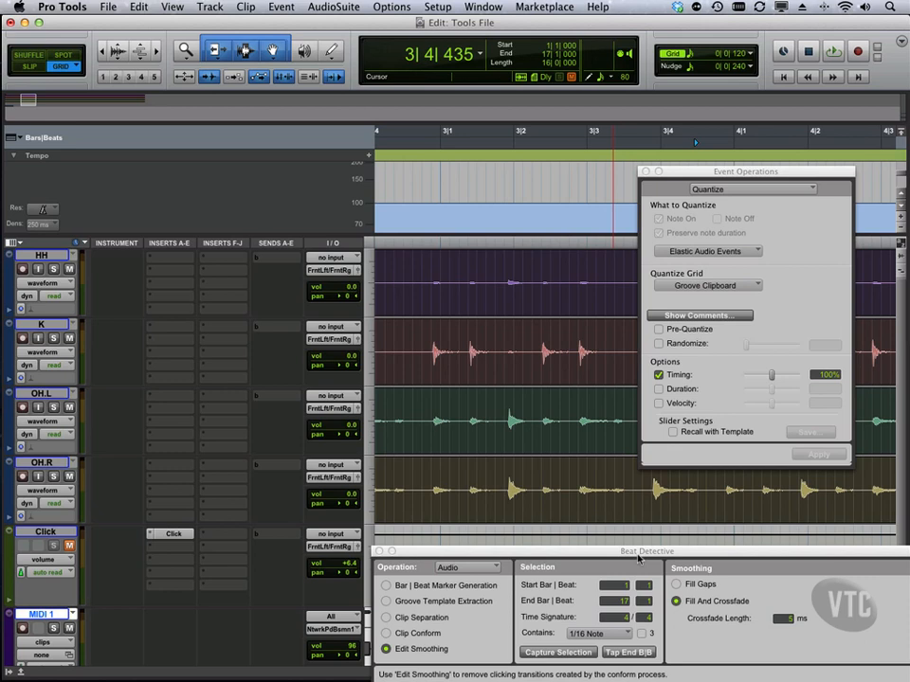
drag(639, 551, 590, 488)
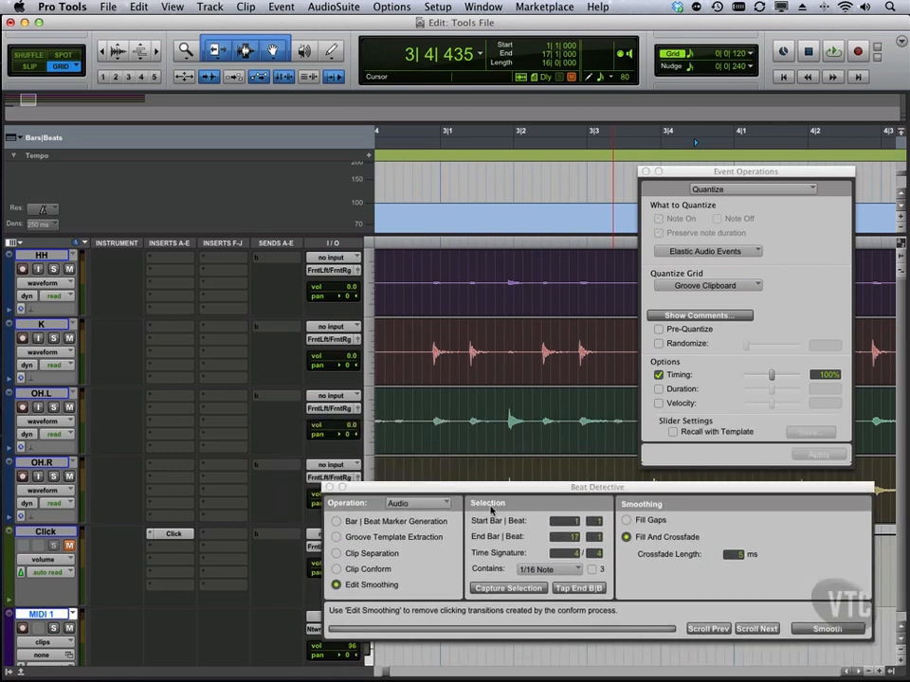